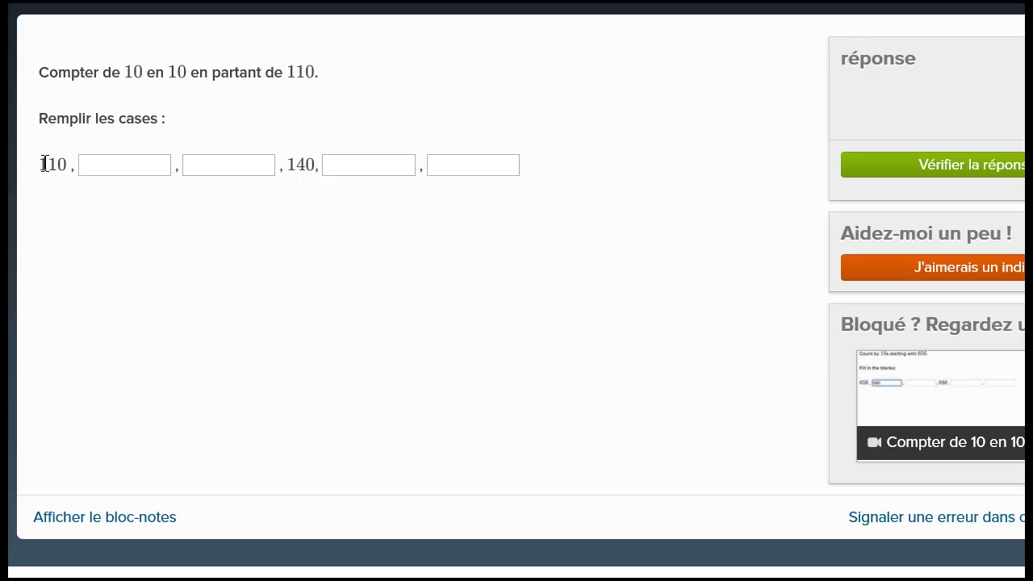
- Enter 120 in the first blank, right after 110, in the count-by-tens sequence
drag(41, 165, 69, 165)
drag(51, 171, 59, 168)
click(93, 168)
text(120)
- Enter 130 in the second blank, just before 140
click(190, 166)
click(93, 173)
key(Tab)
drag(90, 164, 92, 167)
drag(89, 167, 100, 168)
click(112, 170)
click(195, 167)
click(126, 186)
drag(88, 167, 97, 167)
click(214, 168)
click(212, 168)
text(30)
drag(193, 168, 203, 168)
- Enter 150 in the blank that follows 140
click(290, 168)
drag(289, 164, 315, 166)
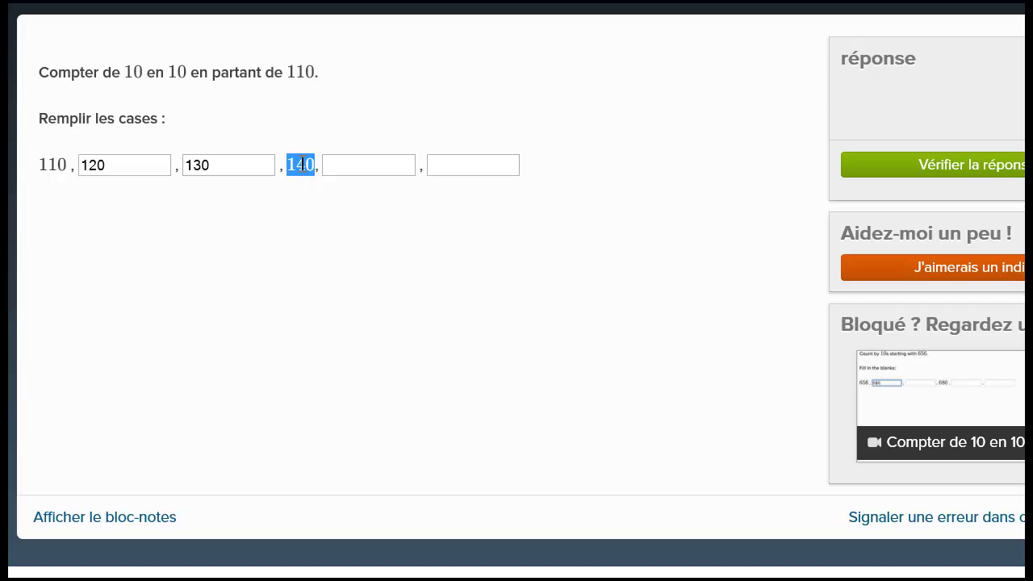
click(301, 165)
text(1)
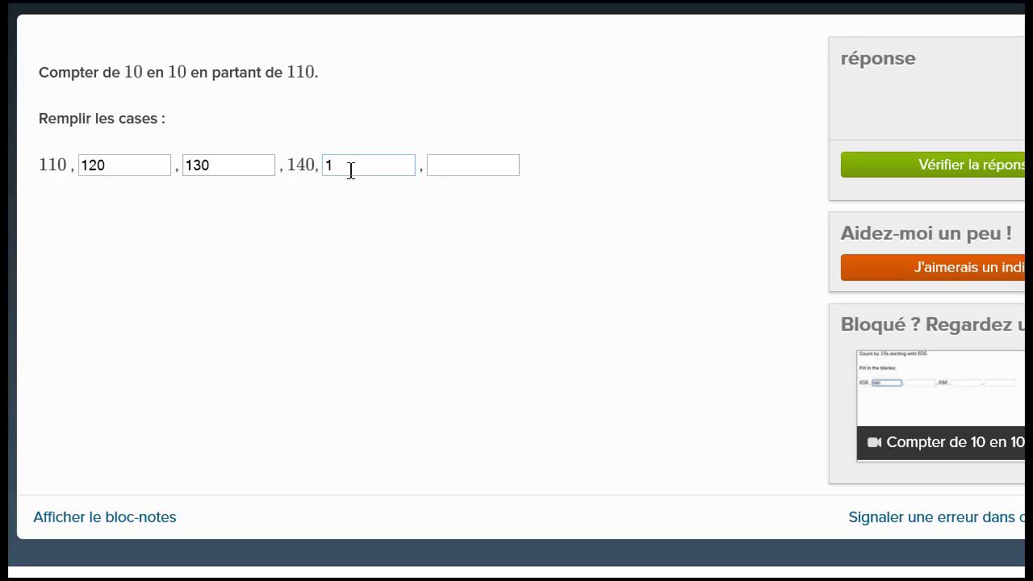
text(50)
- Enter 160 in the last blank of the sequence starting at 110 and submit the answer for checking
click(438, 167)
text(1)
click(342, 166)
drag(341, 166, 333, 166)
click(443, 167)
text(60)
click(879, 166)
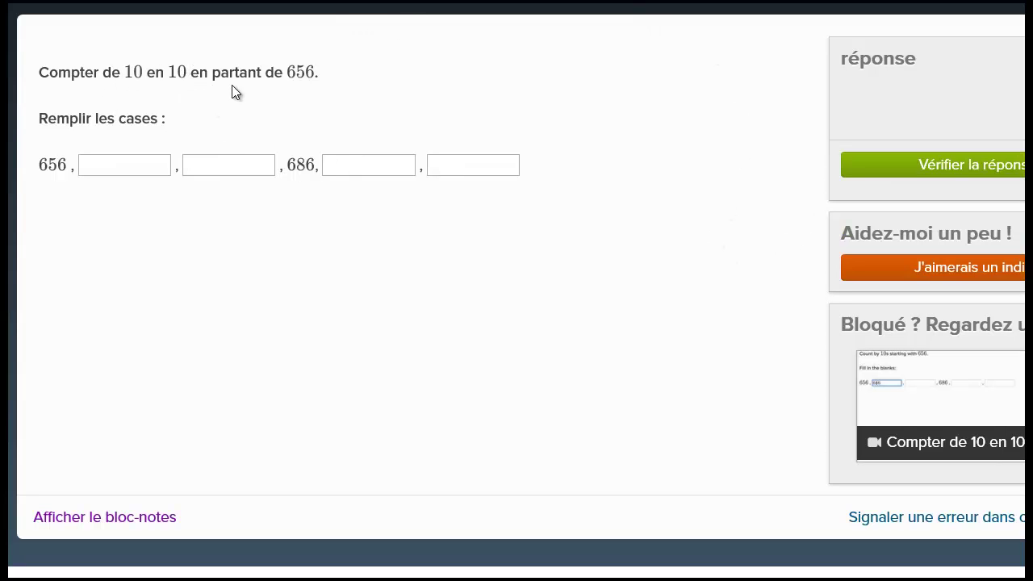
- Enter 666 in the first blank, right after 656, in the new count-by-tens sequence
double_click(296, 73)
drag(40, 166, 58, 167)
click(48, 168)
drag(49, 169, 39, 167)
click(103, 168)
text(6)
drag(49, 169, 57, 169)
click(99, 165)
text(6)
mouse_move(87, 166)
mouse_down()
mouse_move(102, 170)
mouse_move(71, 175)
mouse_up()
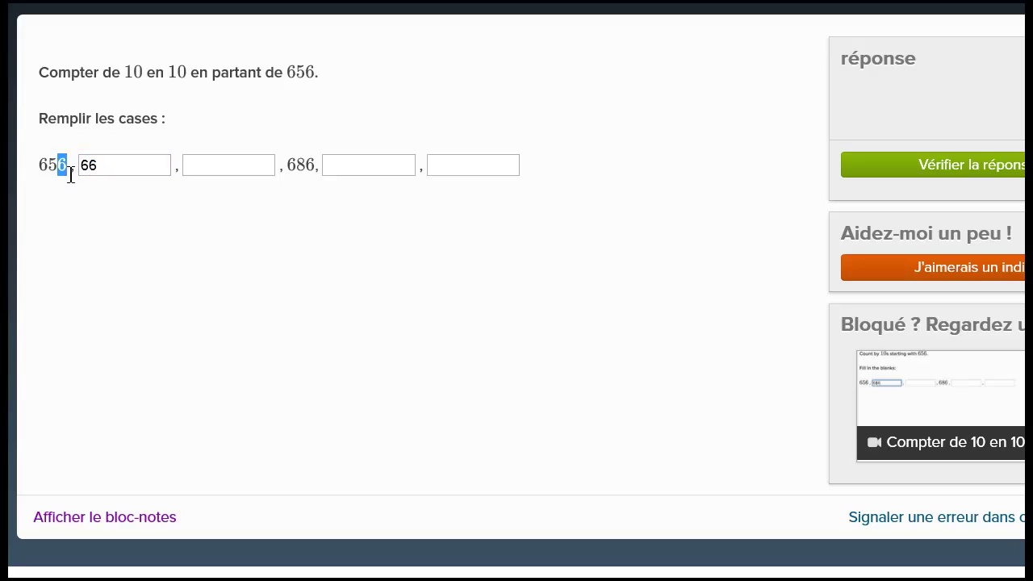
click(115, 168)
text(6)
- Enter 676 in the second blank, just before 686
drag(84, 164, 108, 166)
click(206, 170)
text(67)
drag(97, 168, 91, 167)
click(204, 166)
text(6)
click(195, 167)
click(200, 167)
double_click(201, 167)
- Enter 696 in the blank that follows 686
click(295, 167)
double_click(303, 168)
drag(290, 168, 305, 170)
click(300, 165)
click(314, 165)
drag(314, 165, 310, 166)
click(349, 166)
text(6)
text(96)
- Work out ten more than 696 from its tens digits and enter 706 in the last blank
click(453, 168)
drag(342, 166, 330, 168)
click(340, 166)
drag(341, 165, 325, 166)
click(345, 164)
click(333, 166)
click(343, 165)
drag(334, 168, 326, 166)
click(342, 166)
click(342, 165)
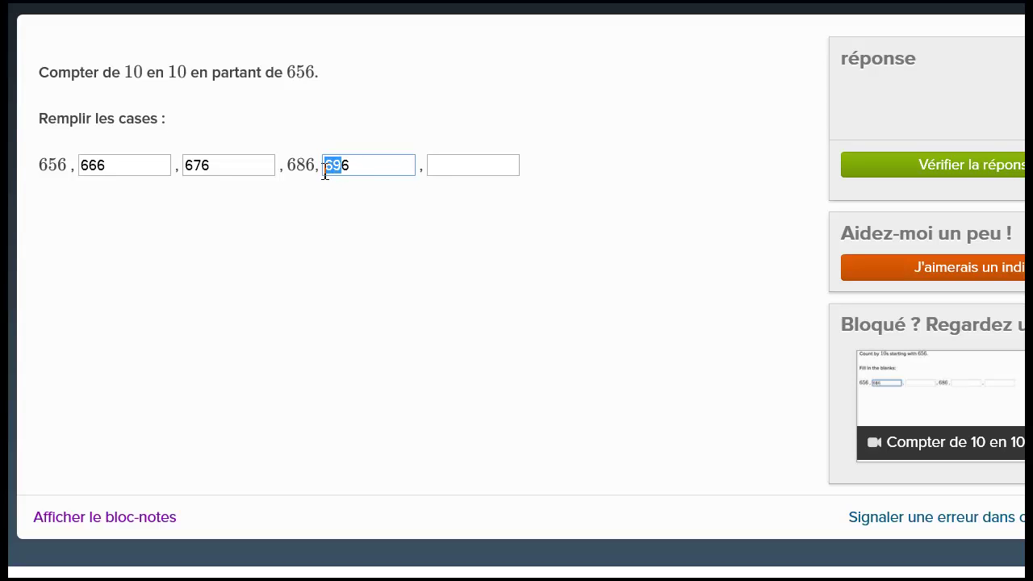
click(469, 167)
text(70)
drag(343, 166, 411, 170)
click(455, 168)
text(6)
click(443, 168)
key(shift+Left)
key(End)
- Review the hundreds and tens digits of each number in the sequence starting at 656
drag(55, 166, 45, 167)
click(46, 165)
click(52, 174)
click(49, 166)
drag(57, 167, 40, 171)
click(95, 170)
drag(81, 166, 98, 166)
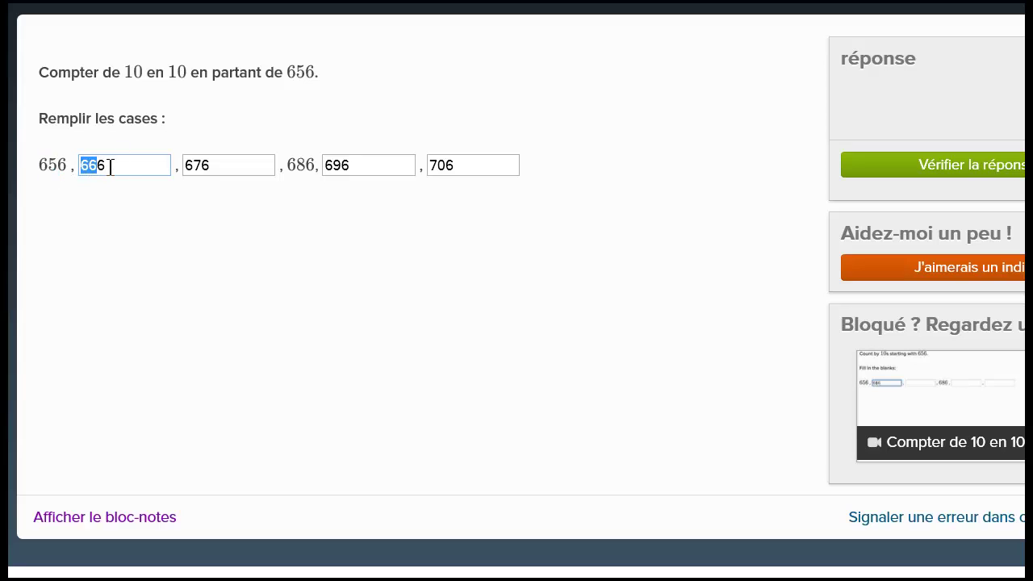
drag(199, 166, 185, 167)
mouse_move(306, 167)
mouse_down()
mouse_move(288, 166)
mouse_move(325, 167)
mouse_up()
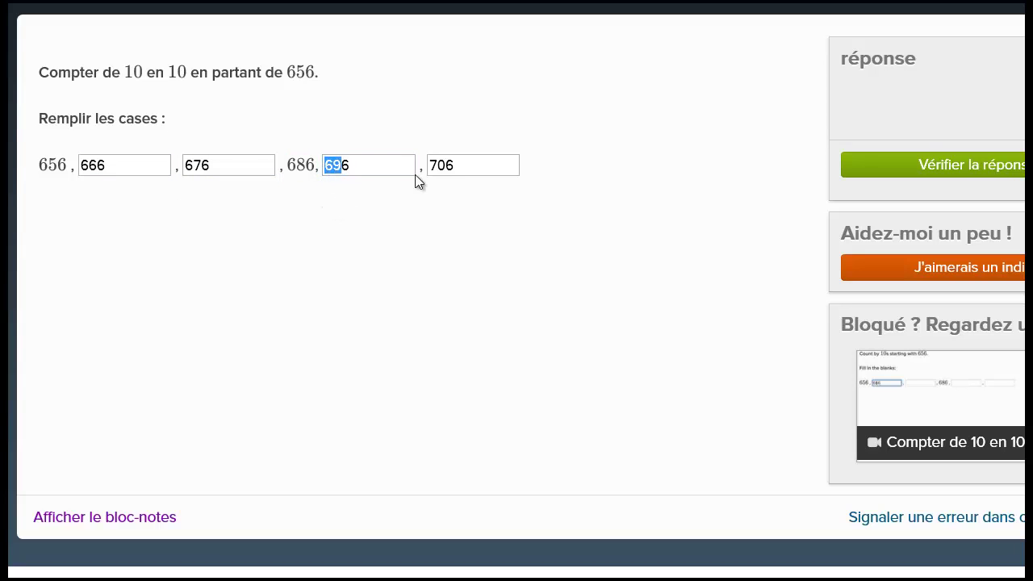
drag(445, 167, 430, 168)
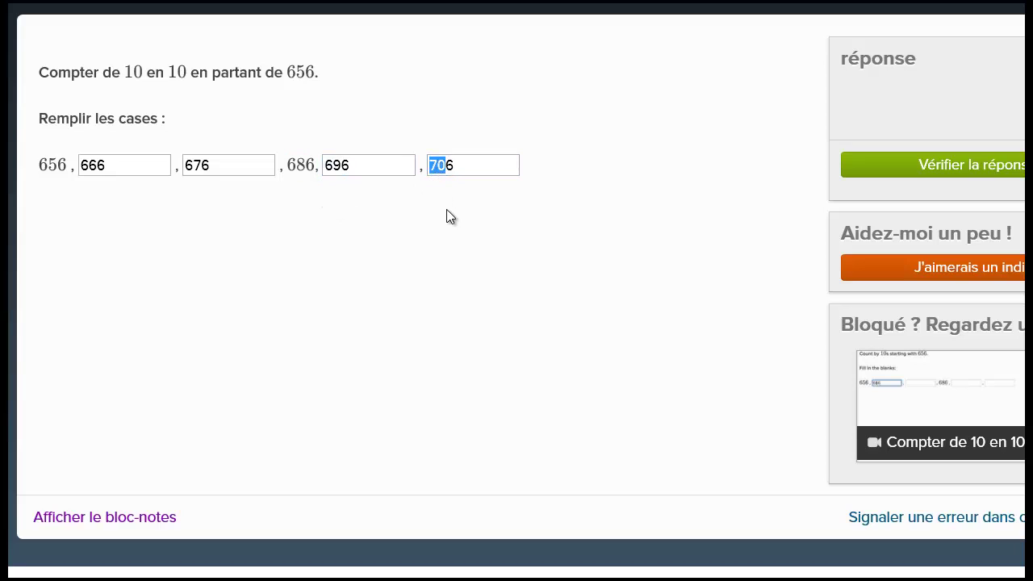
- Submit the completed sequence starting at 656 for checking
click(139, 240)
click(913, 165)
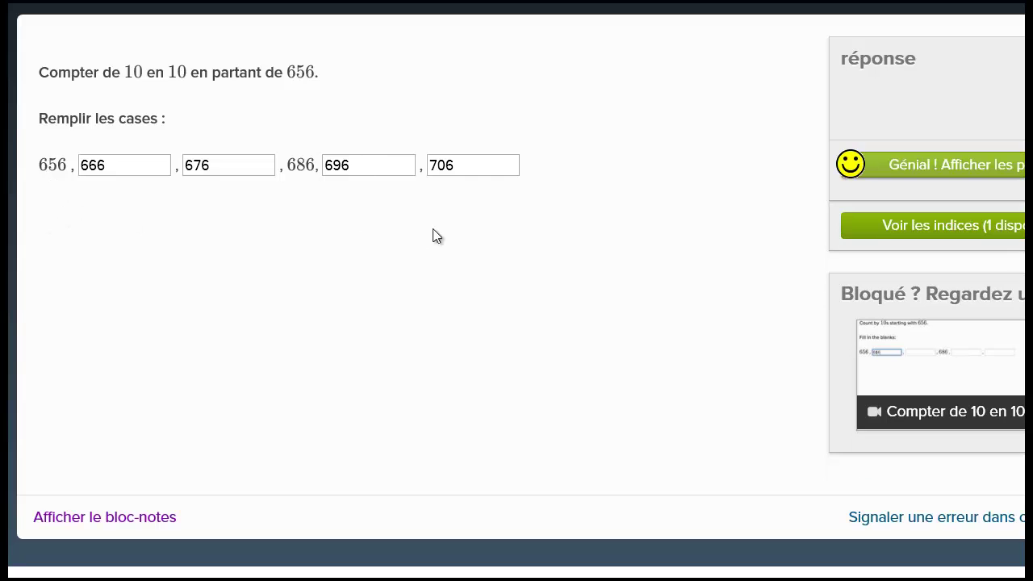